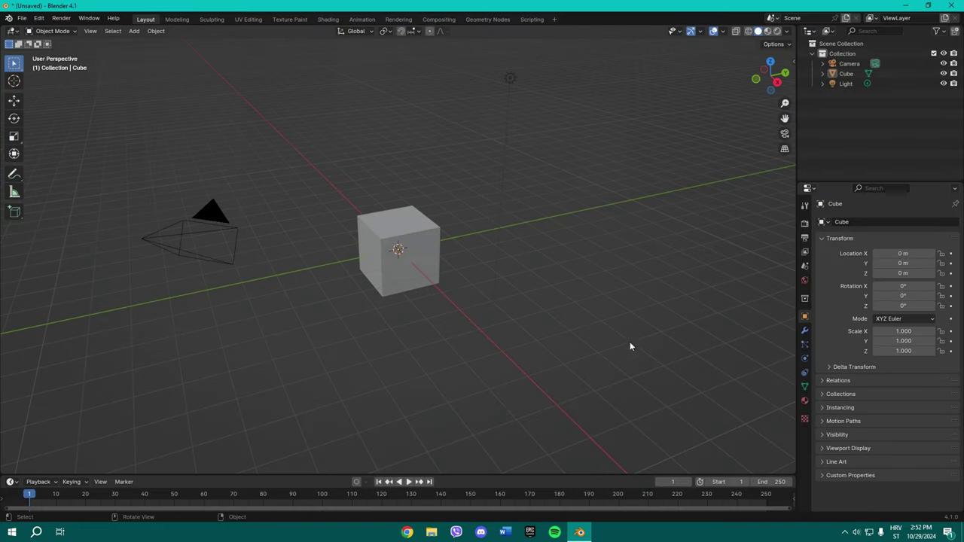
Delete the default camera, cube and light, then add a fresh cube.
drag(589, 318, 157, 221)
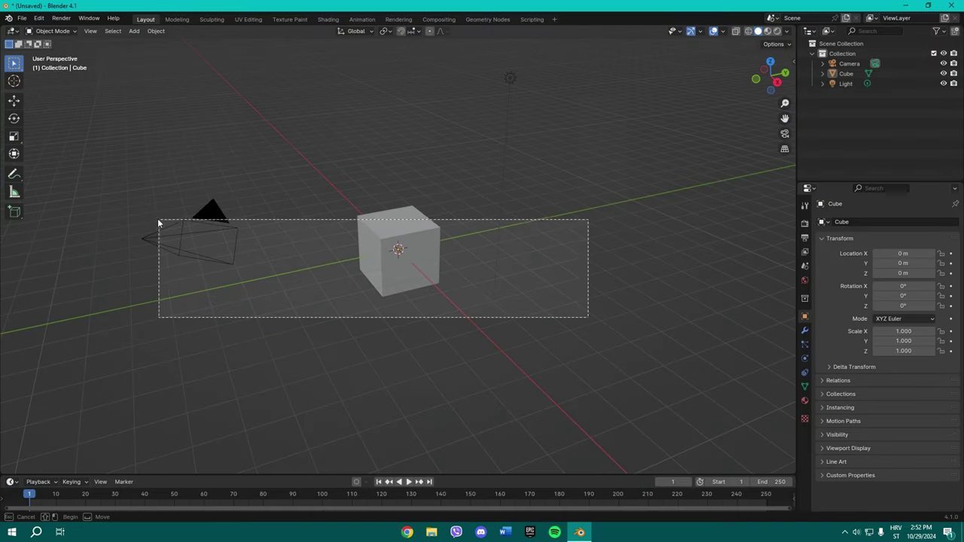
key(Delete)
click(134, 31)
mouse_move(148, 43)
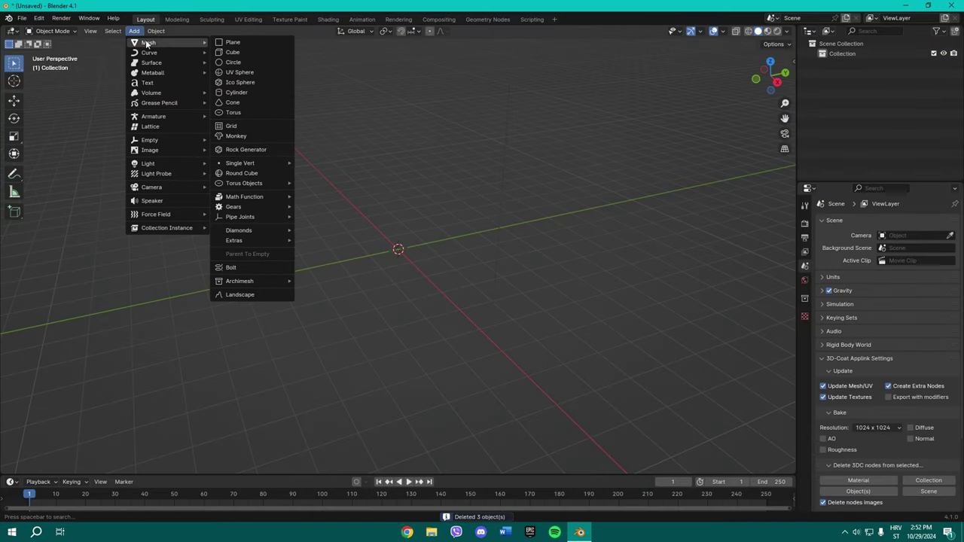
click(230, 52)
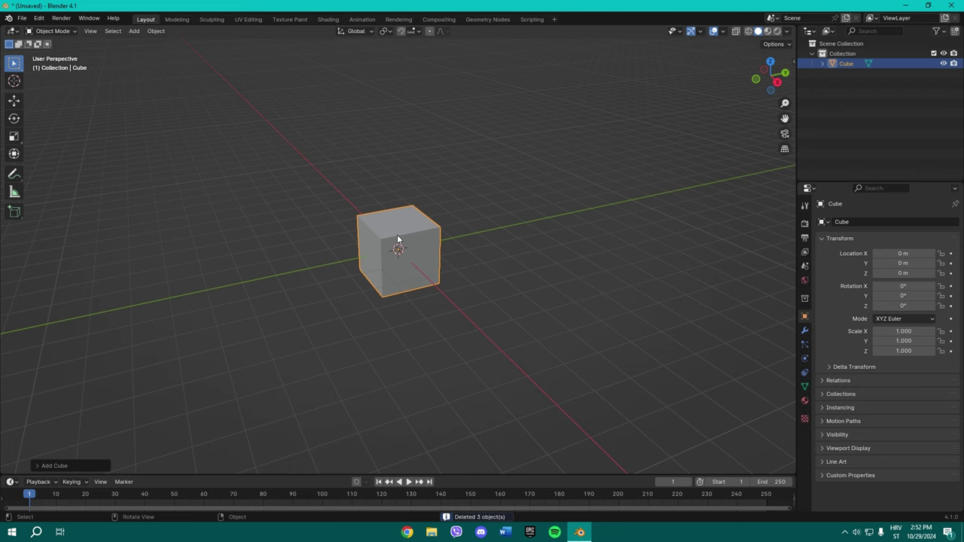
scroll(400, 248, up, 2)
scroll(402, 261, up, 1)
In Edit Mode with face select, subdivide the cube's faces with 4 cuts.
key(Tab)
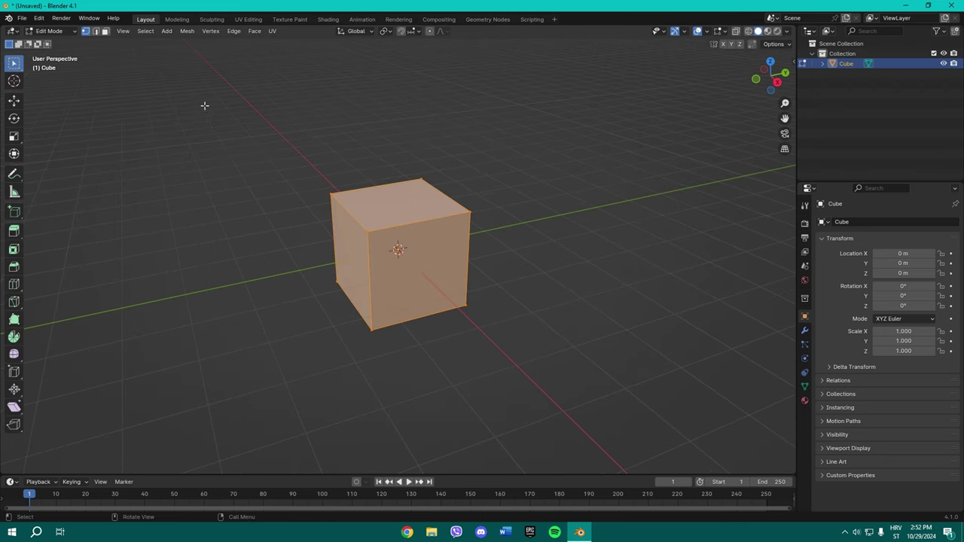
click(106, 31)
right_click(382, 233)
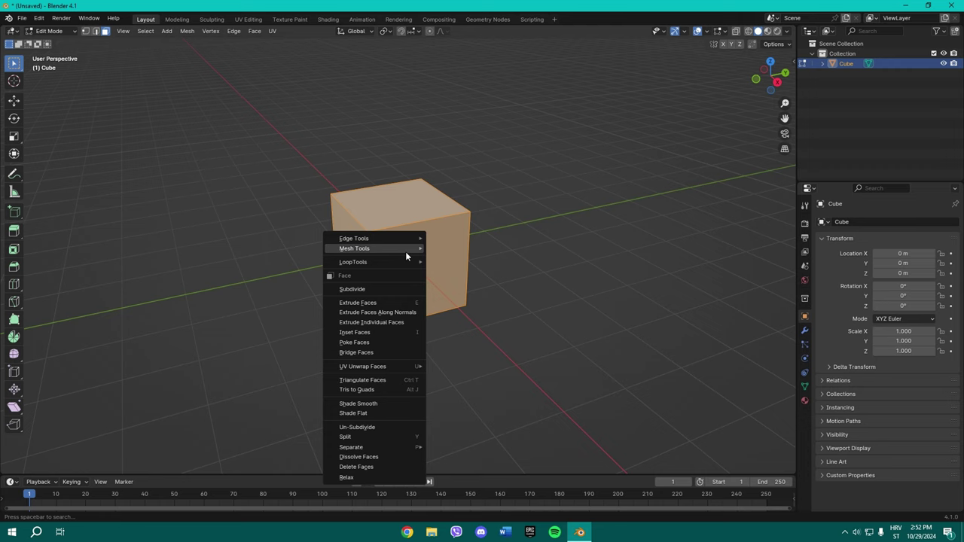
click(376, 289)
click(94, 466)
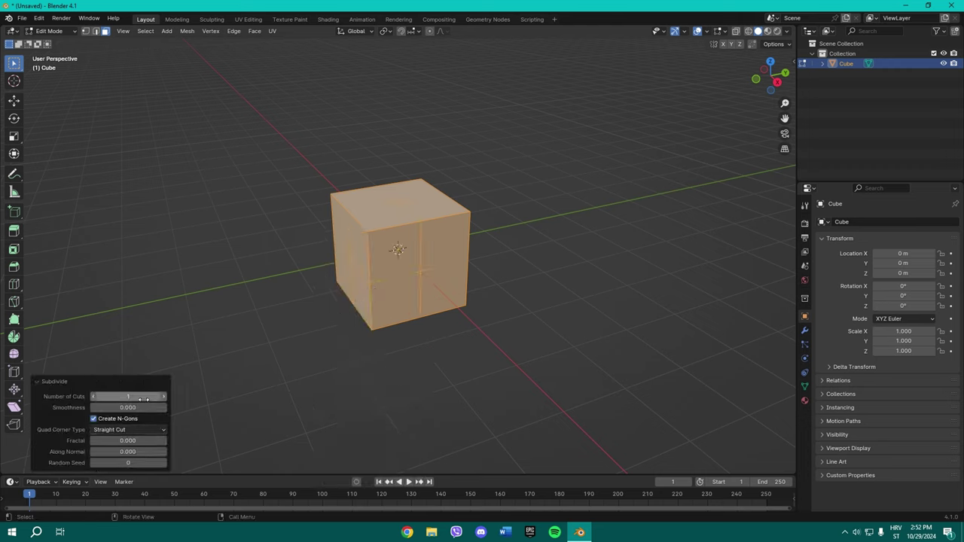
click(146, 396)
text(4)
key(Return)
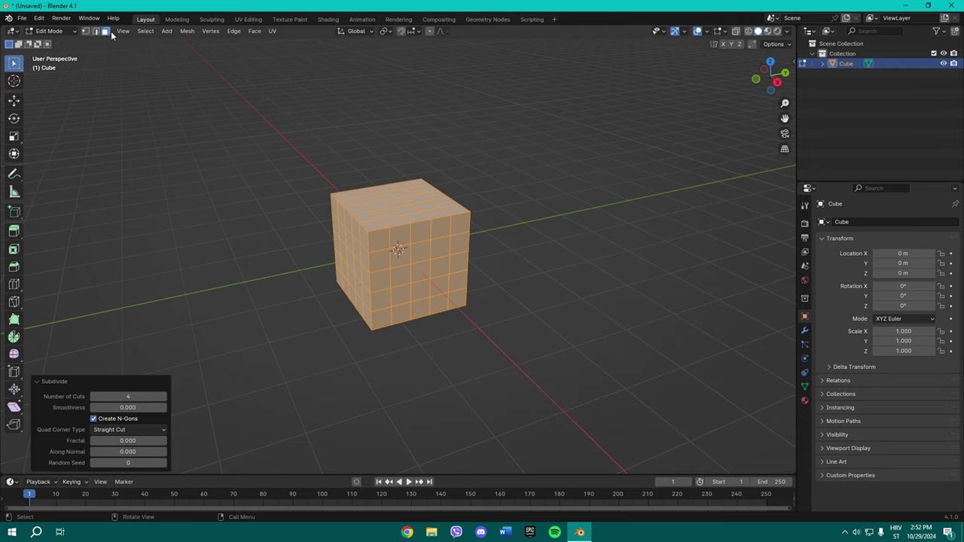
Clear the selection and pick the five-dot pattern faces on the front side.
click(505, 349)
scroll(431, 286, up, 3)
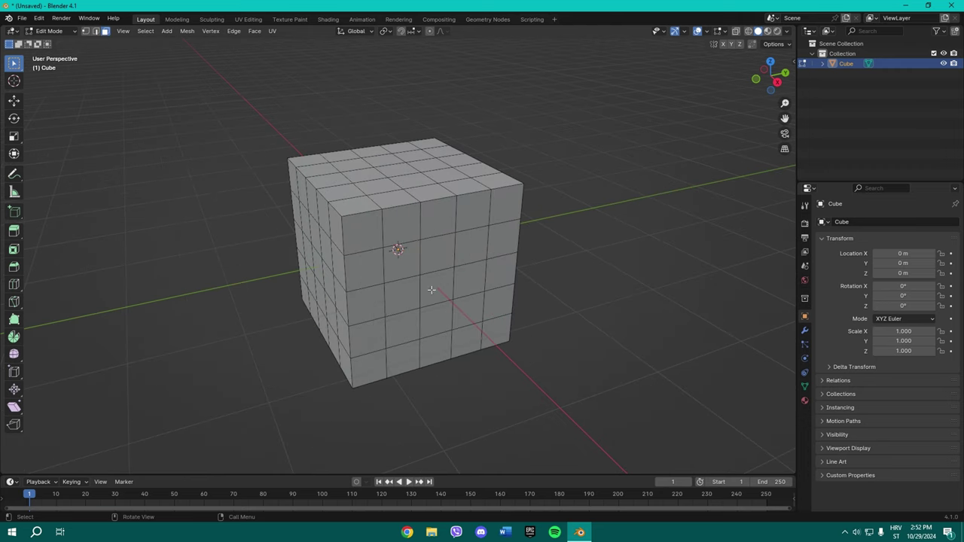
shift+click(435, 288)
shift+click(467, 311)
shift+click(401, 296)
shift+click(402, 329)
shift+click(472, 245)
shift+click(399, 299)
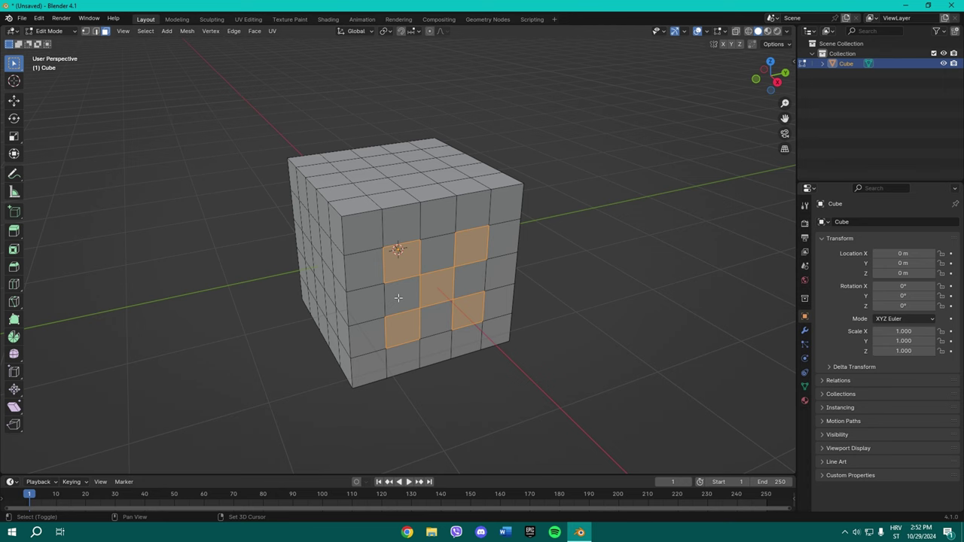
Add four corner faces for the four-dot side.
middle_drag(344, 305, 302, 339)
shift+click(313, 343)
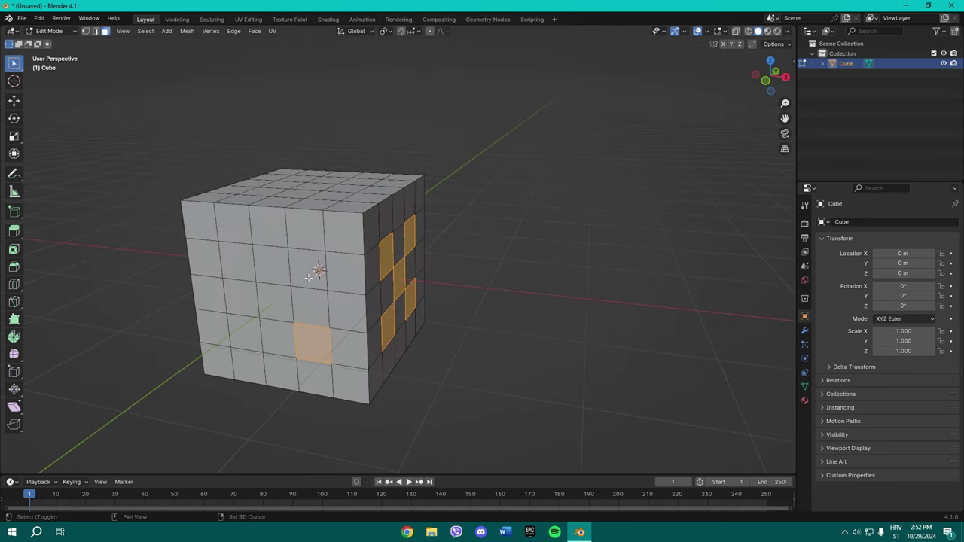
shift+click(240, 262)
shift+click(310, 270)
shift+click(241, 328)
Add a diagonal of three faces on the top for the three-dot side.
middle_drag(241, 328, 293, 183)
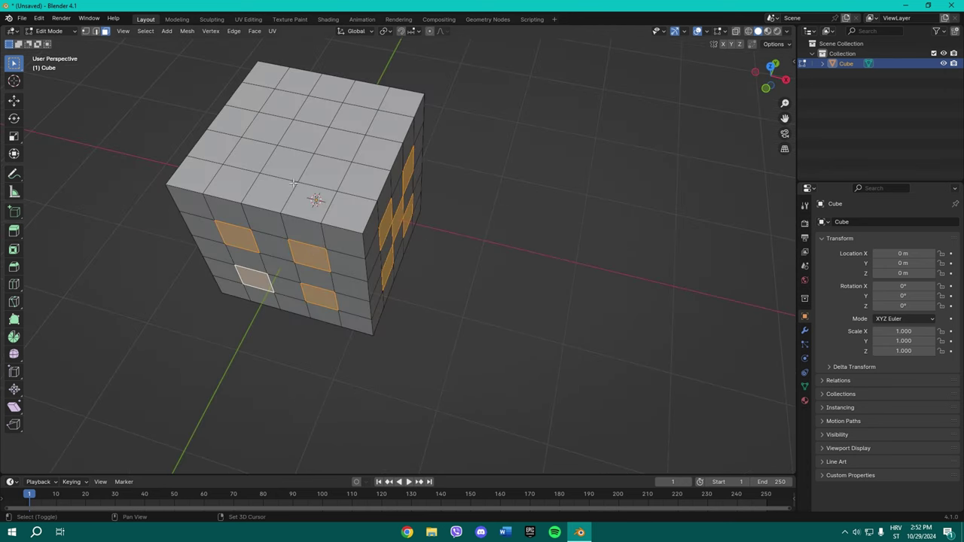
shift+click(303, 141)
shift+click(324, 173)
shift+click(279, 109)
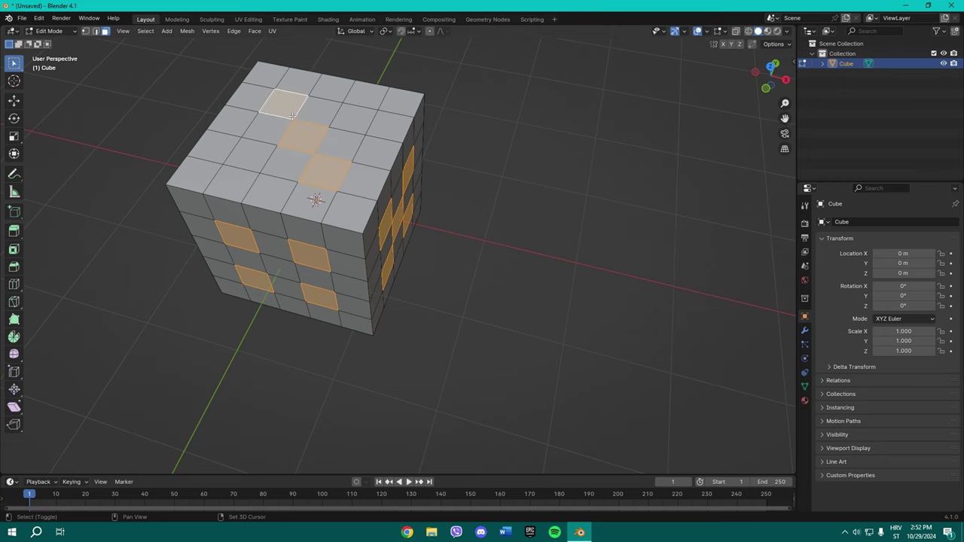
Add two columns of three faces for the six-dot side.
mouse_move(278, 110)
middle_down()
mouse_move(472, 193)
mouse_move(542, 183)
mouse_move(573, 193)
middle_up()
shift+click(573, 193)
shift+click(565, 245)
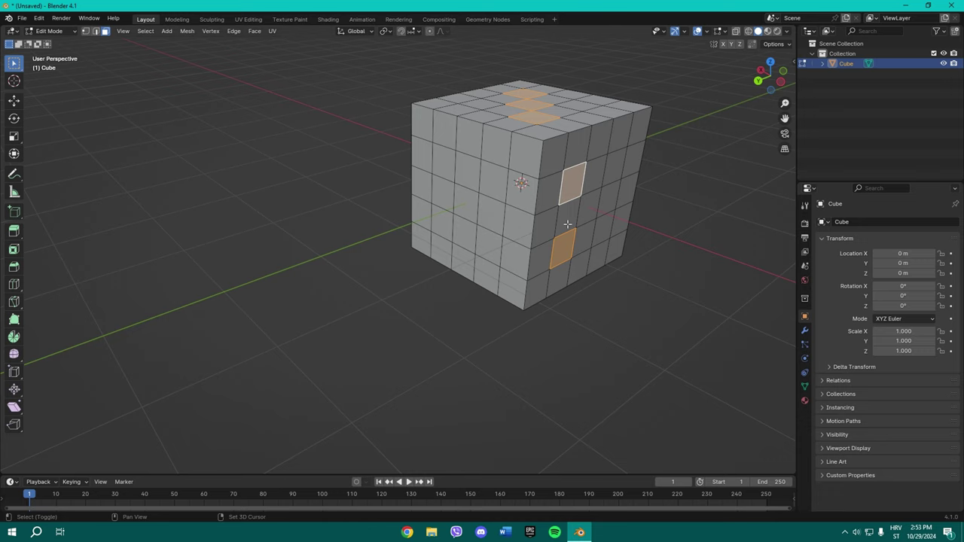
shift+click(569, 215)
shift+click(607, 202)
shift+click(616, 161)
shift+click(607, 229)
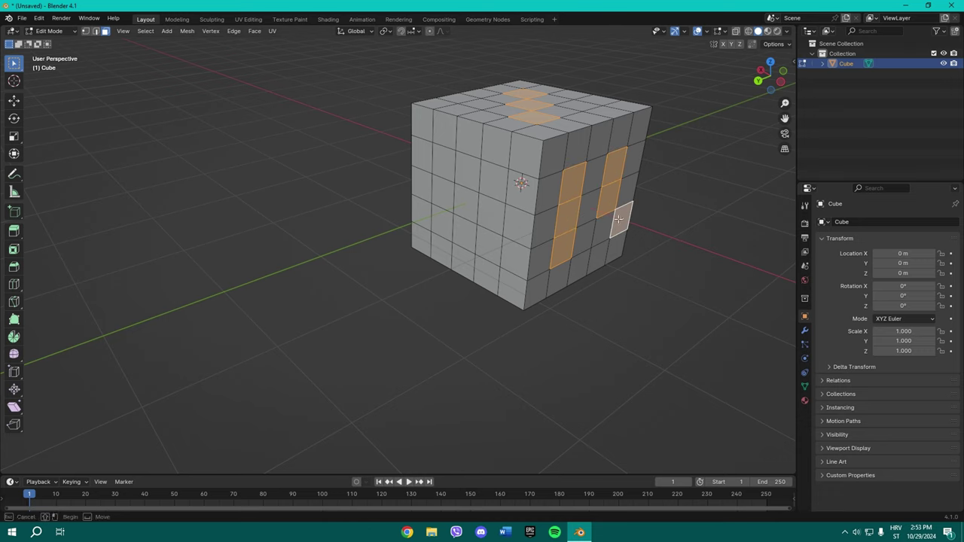
Add two faces for the two-dot side and one centre face underneath.
shift+click(489, 246)
shift+click(445, 163)
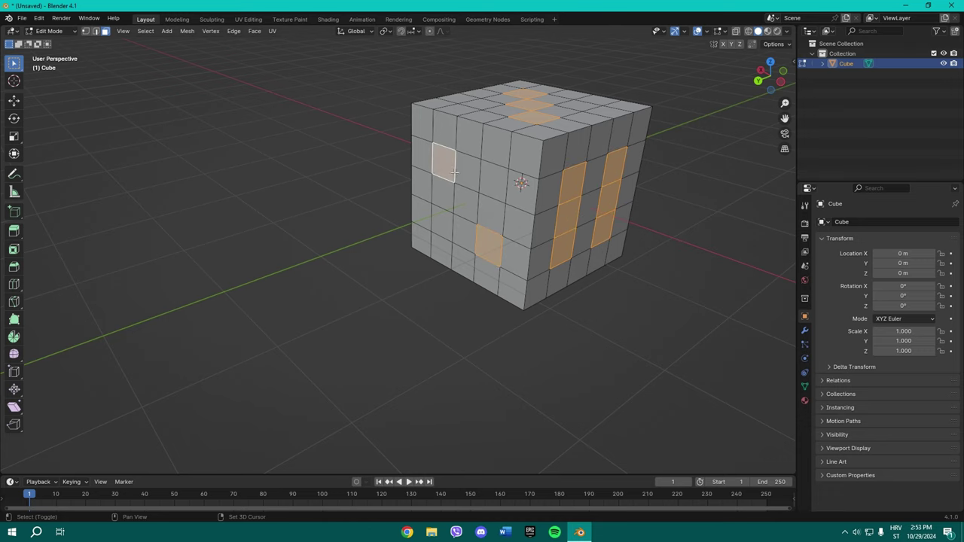
mouse_move(445, 163)
middle_down()
mouse_move(527, 161)
mouse_move(499, 362)
mouse_move(465, 347)
middle_up()
shift+click(500, 361)
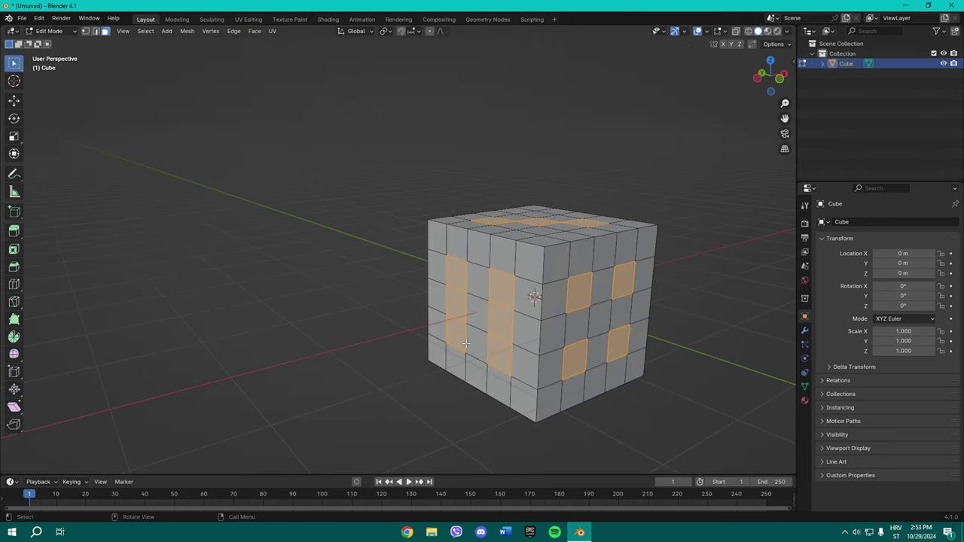
Inset the selected dot faces individually with a 0.05 m thickness.
key(i)
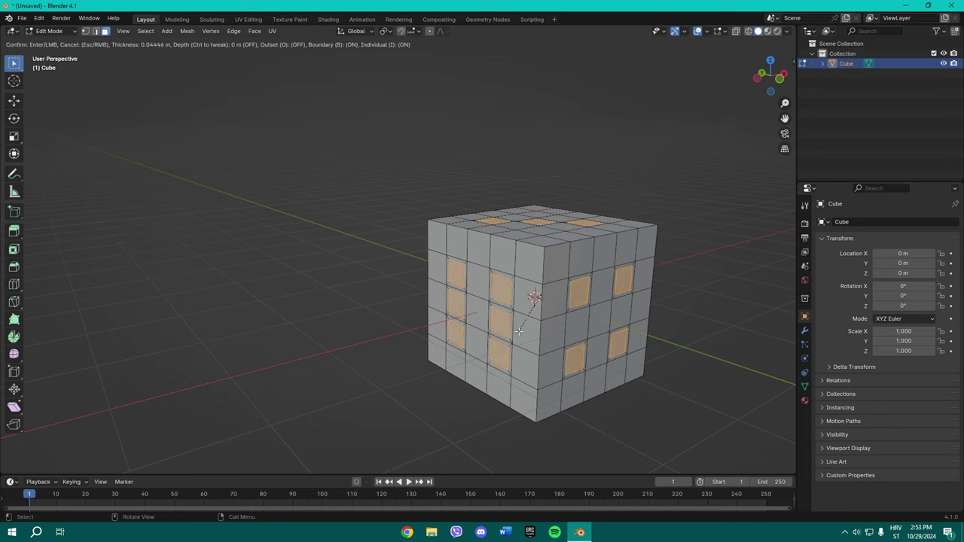
click(519, 331)
click(145, 408)
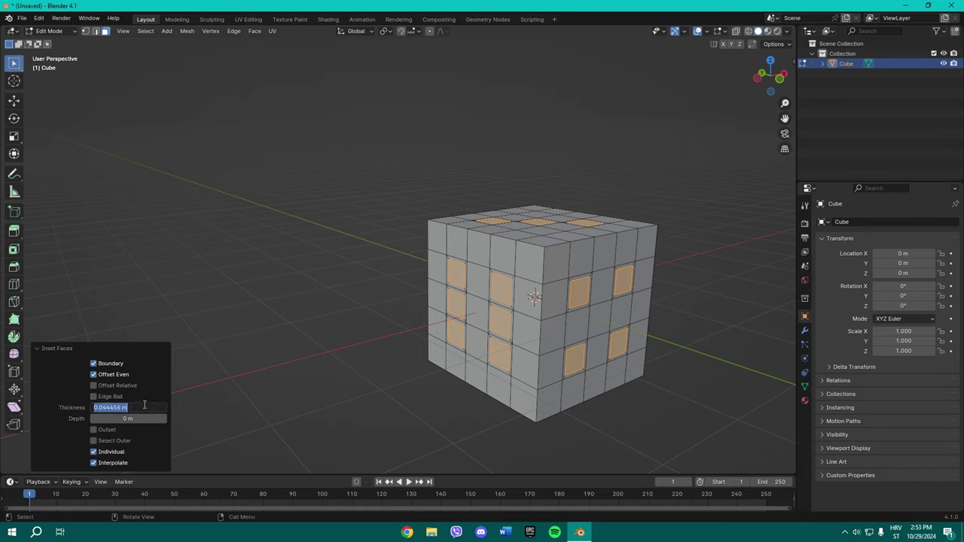
text(0.05)
key(Return)
Poke the inset dot faces with a -0.08 m offset to sink them inward.
right_click(496, 298)
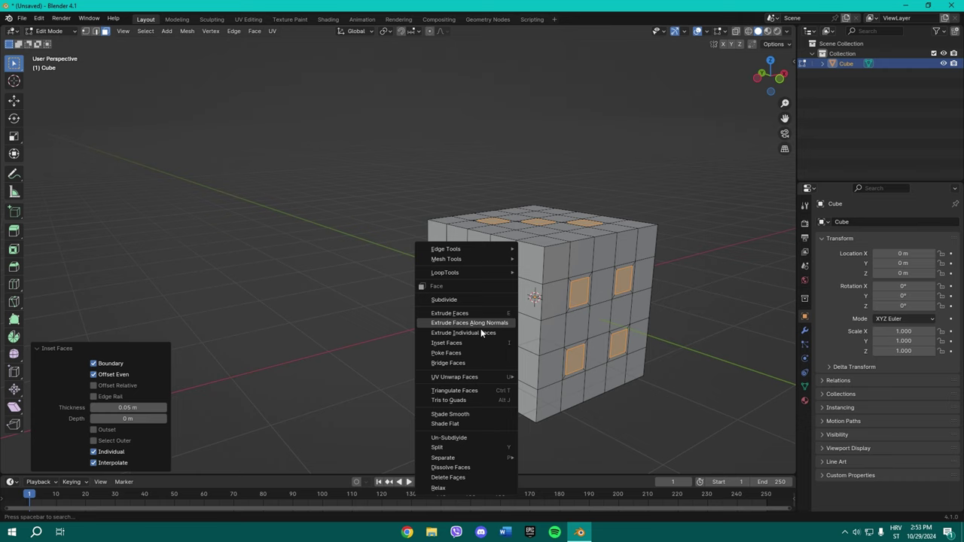
click(471, 353)
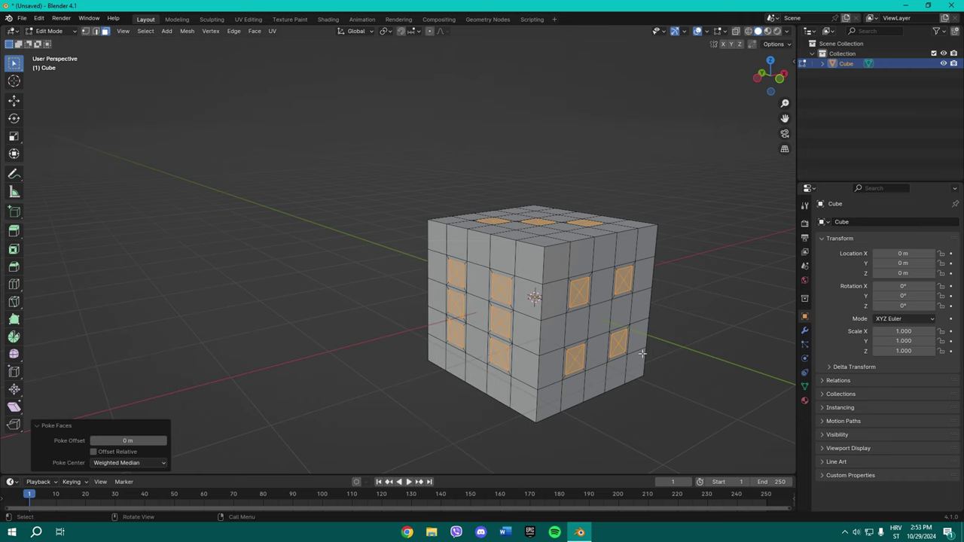
middle_drag(471, 352, 175, 440)
click(141, 440)
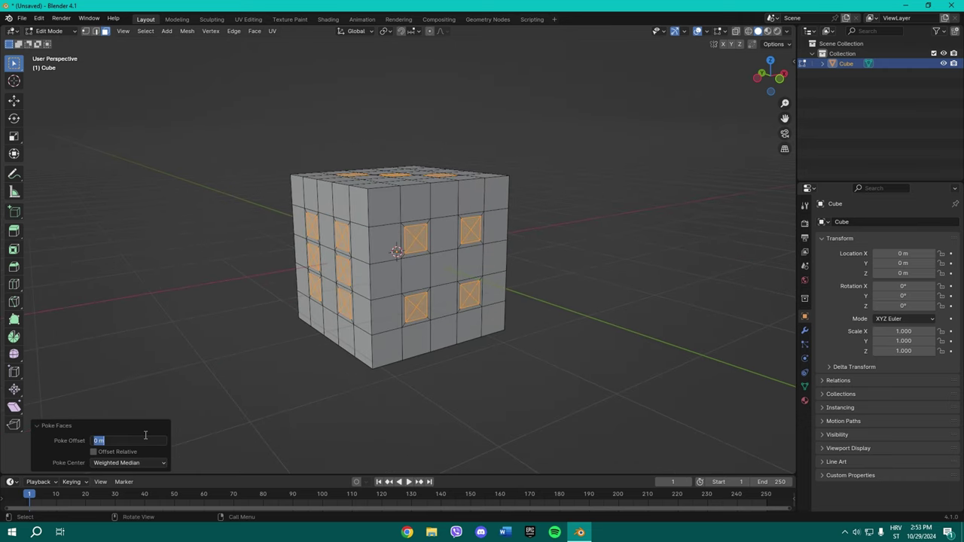
text(-0.08)
key(Return)
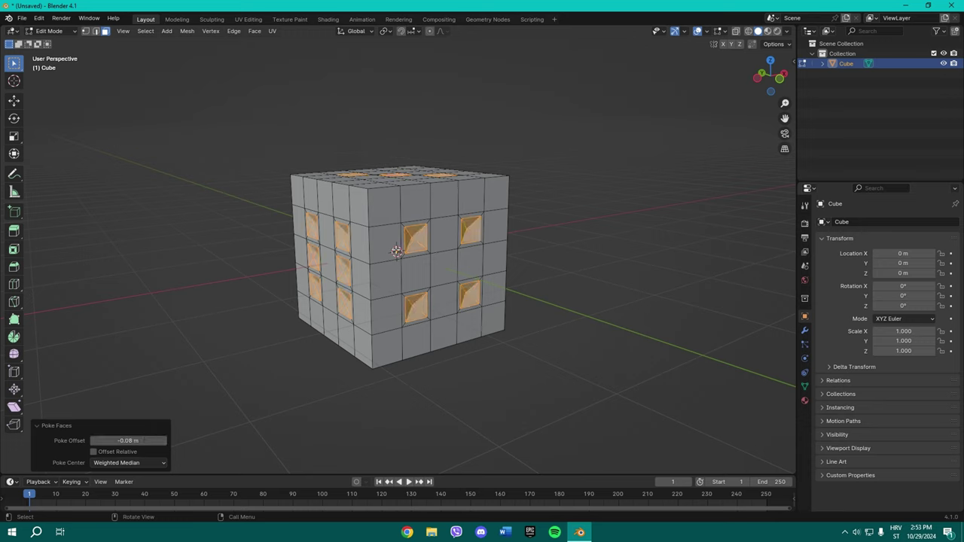
middle_drag(399, 373, 725, 278)
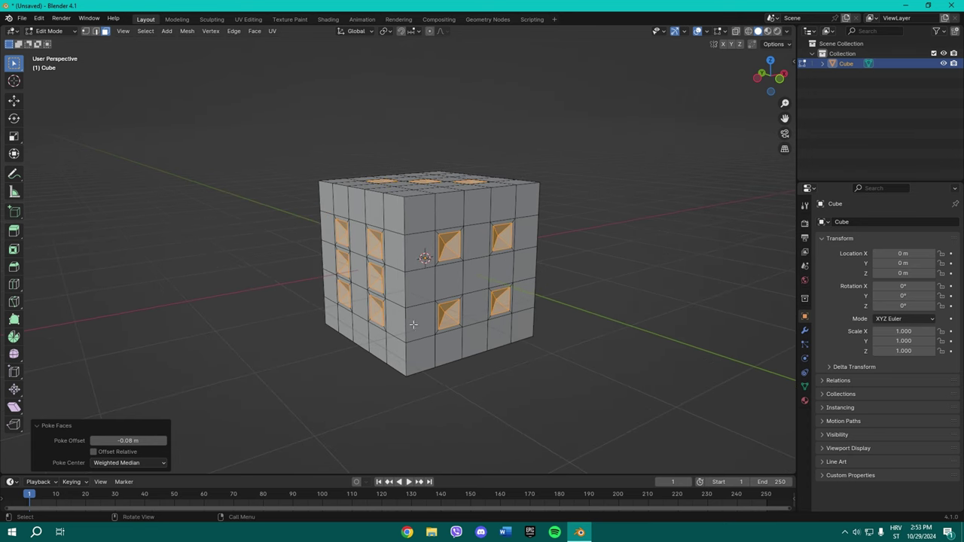
Switch to material preview and add a white Material.001 in a second slot.
click(767, 31)
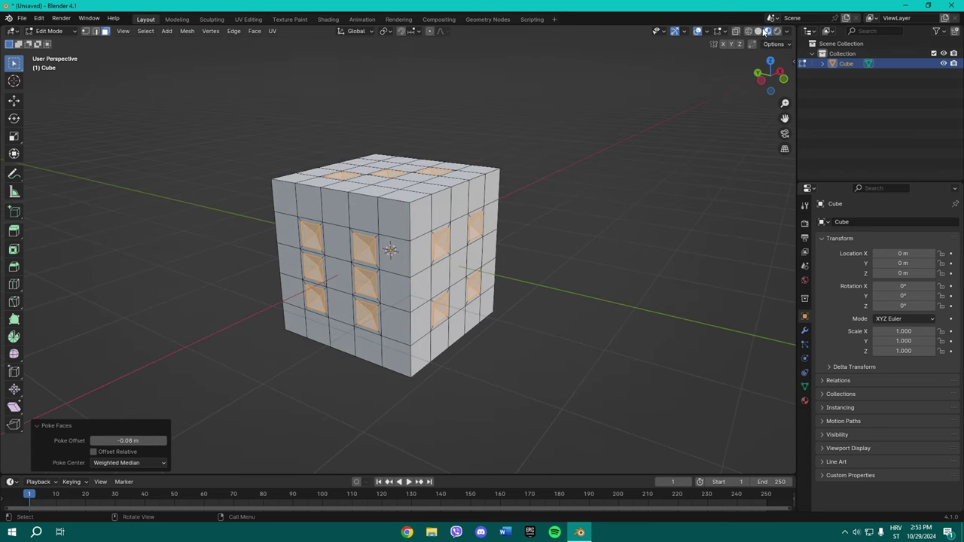
click(804, 401)
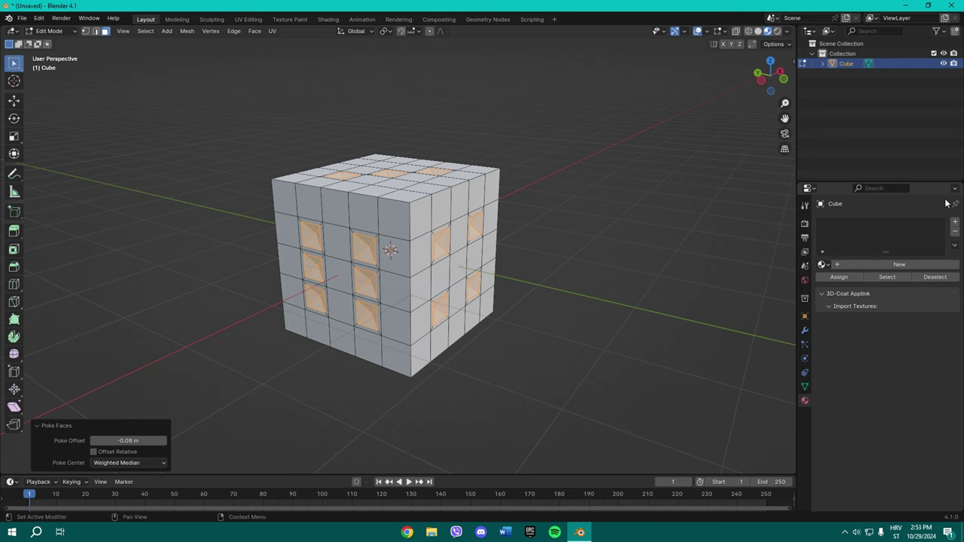
click(955, 222)
click(851, 285)
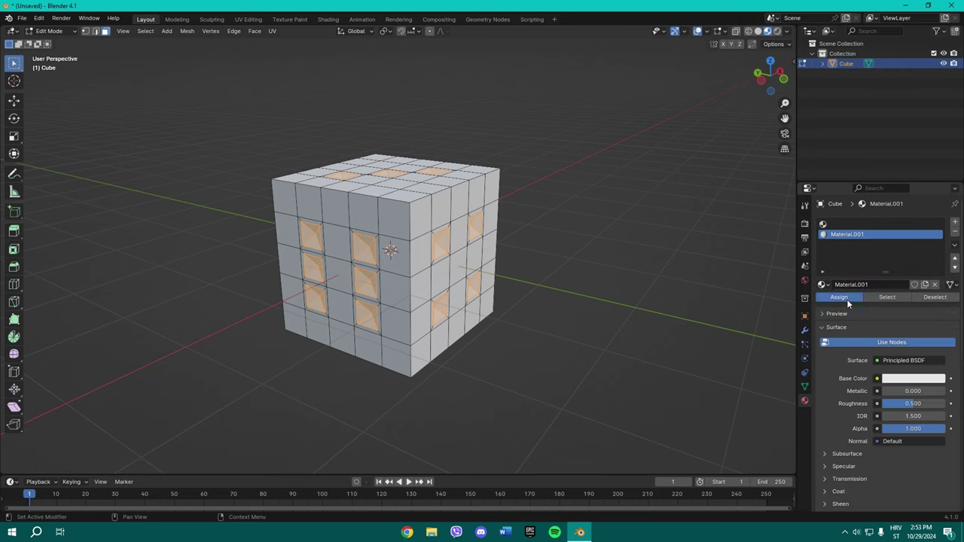
click(892, 379)
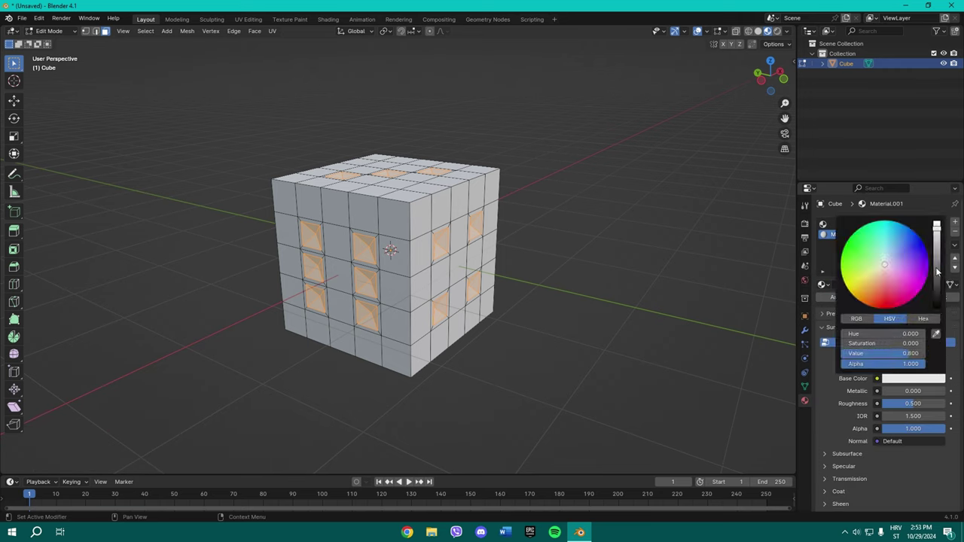
click(937, 228)
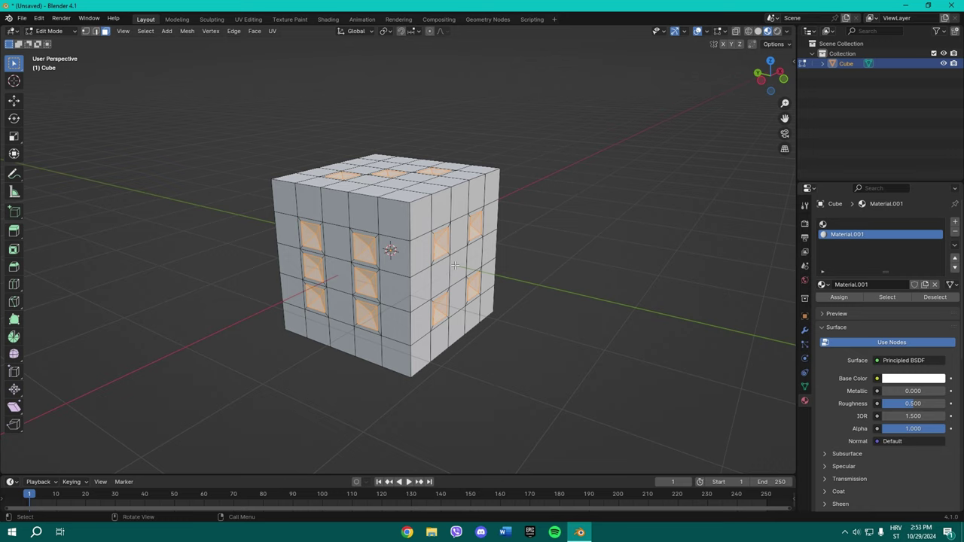
Select the whole mesh, then deselect the front side's dot faces.
key(a)
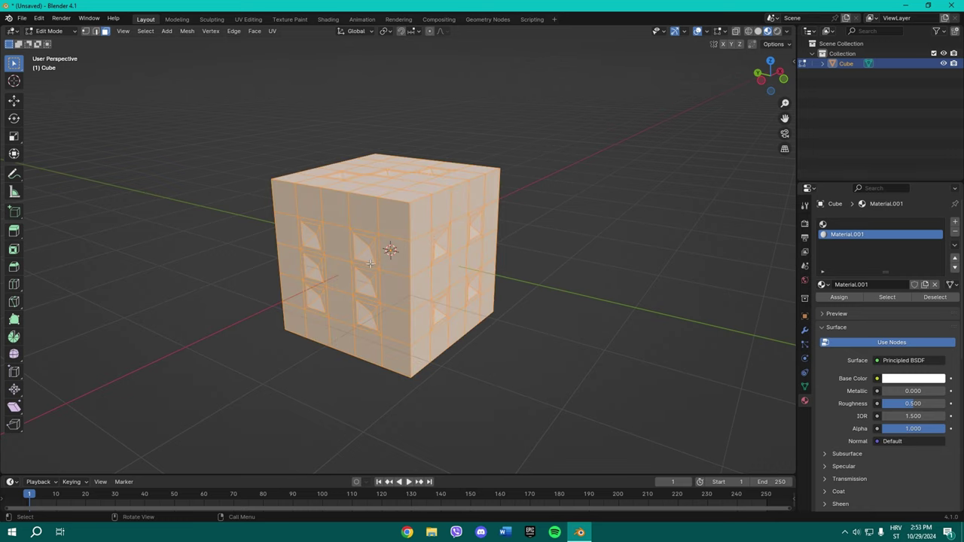
shift+click(364, 248)
middle_drag(441, 248, 360, 279)
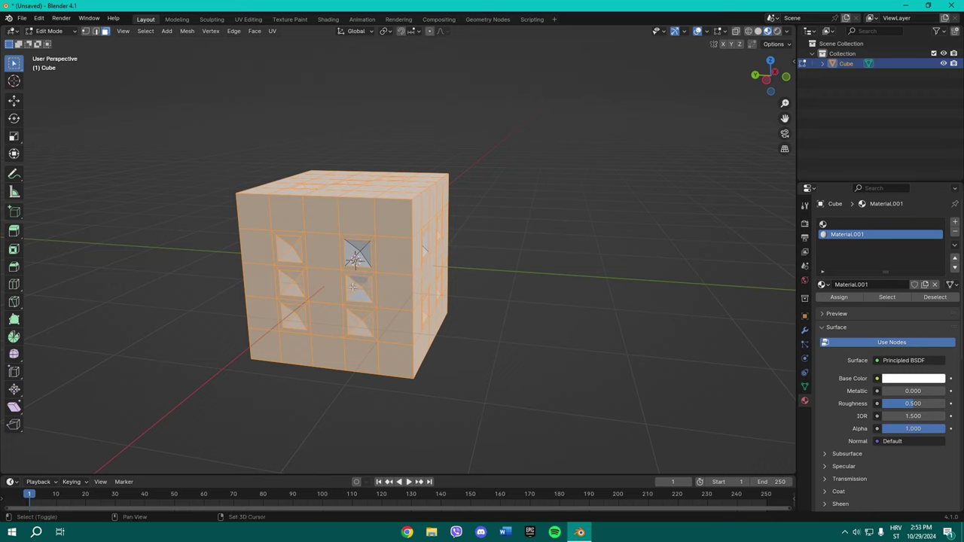
shift+click(354, 289)
shift+click(351, 319)
shift+click(293, 309)
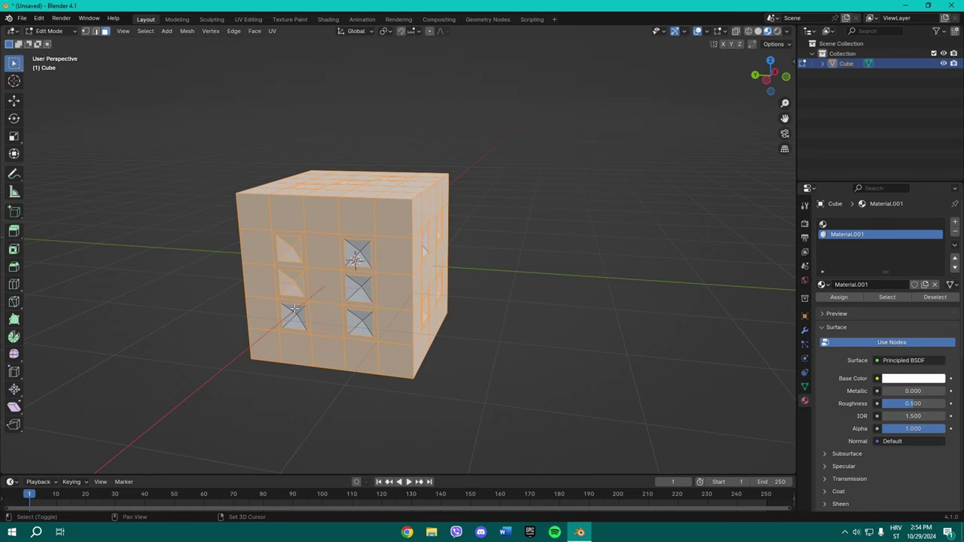
shift+click(288, 284)
shift+click(287, 250)
Deselect the top's three dot faces and the next side's dot faces.
middle_drag(320, 188, 300, 174)
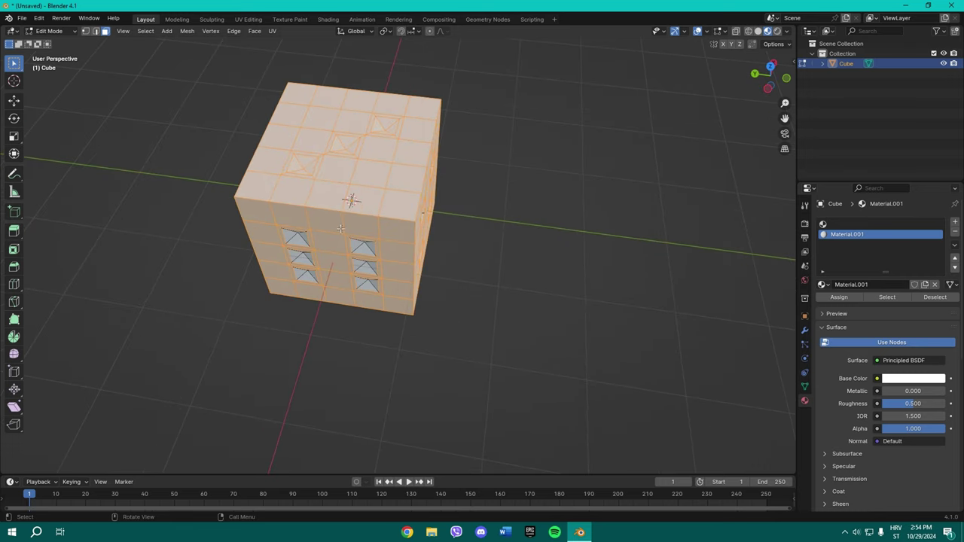
shift+click(305, 167)
shift+click(343, 147)
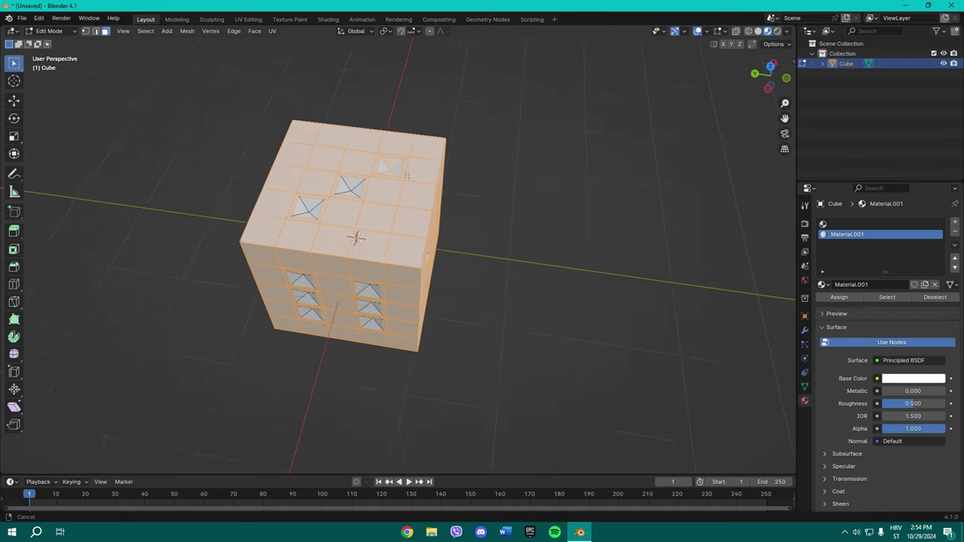
middle_drag(388, 132, 400, 197)
shift+click(401, 198)
middle_drag(446, 231, 392, 209)
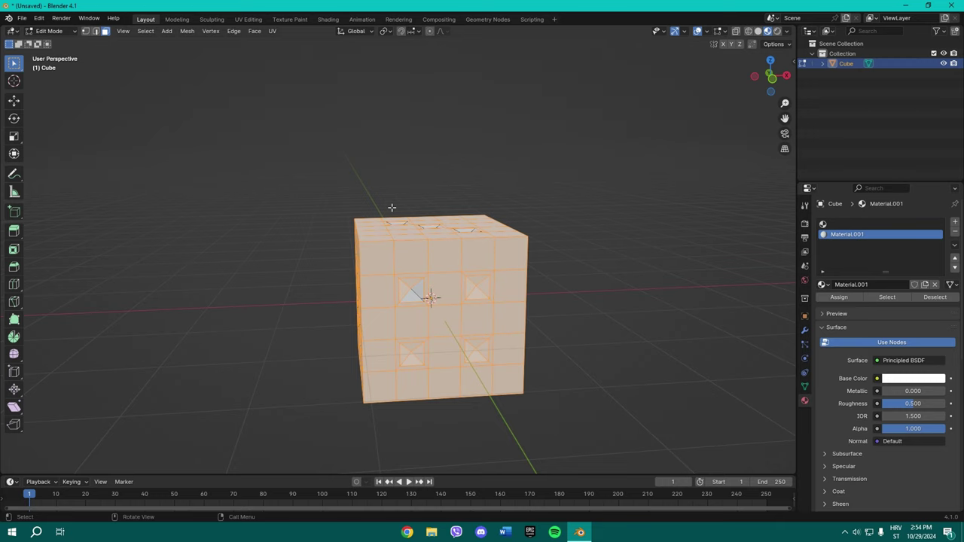
shift+click(483, 289)
shift+click(474, 344)
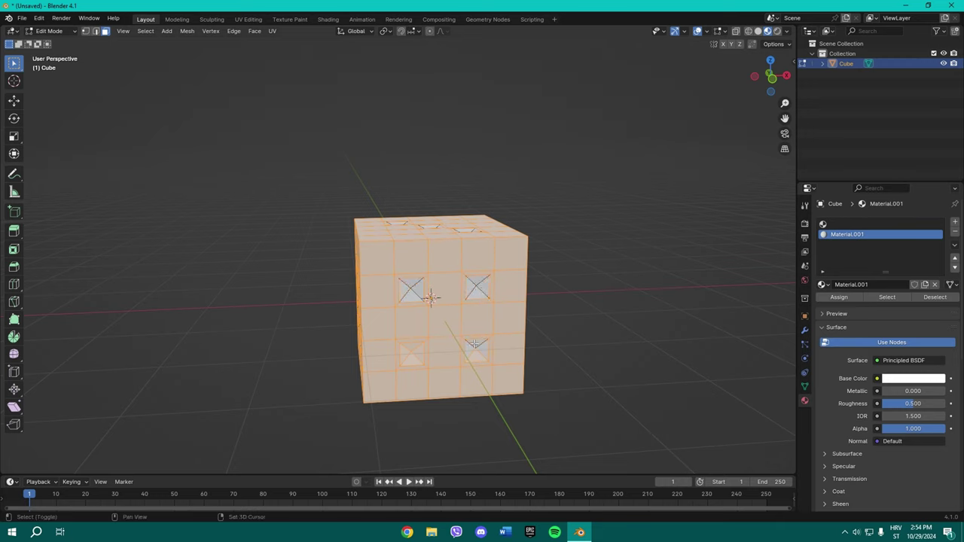
shift+click(415, 355)
Deselect the dot faces on the remaining sides of the cube.
mouse_move(418, 354)
middle_down()
mouse_move(388, 300)
mouse_move(435, 281)
middle_up()
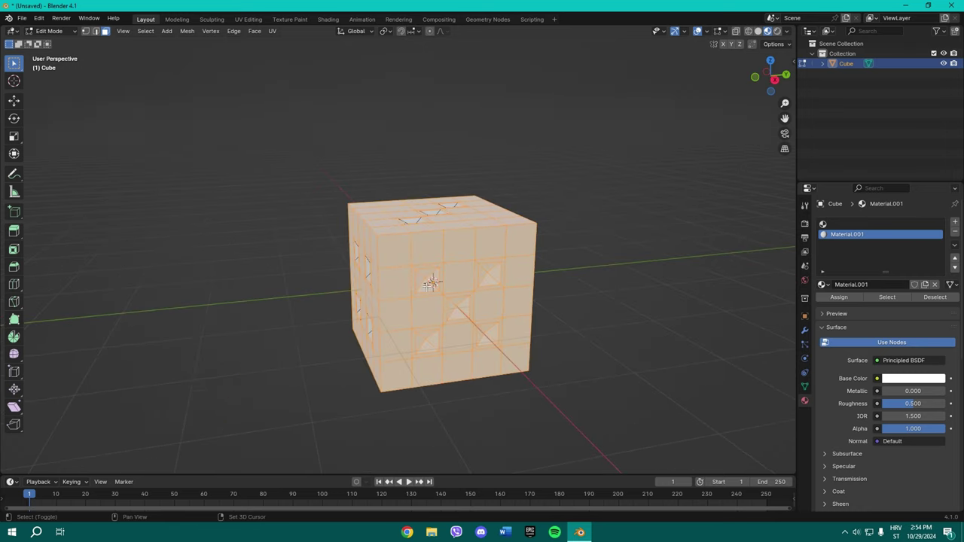
shift+click(455, 307)
shift+click(489, 276)
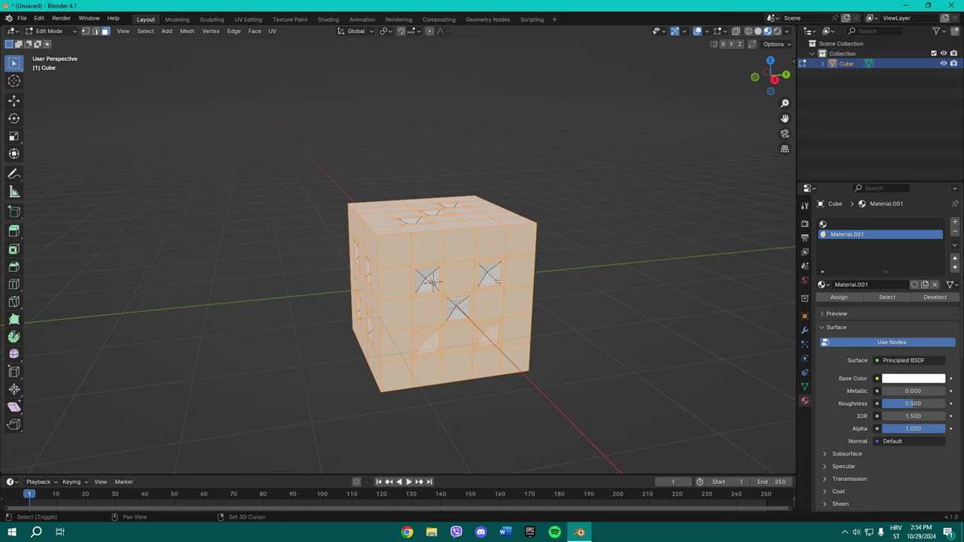
shift+click(486, 335)
shift+click(425, 341)
mouse_move(427, 337)
middle_down()
mouse_move(450, 353)
mouse_move(452, 403)
mouse_move(556, 280)
mouse_move(504, 227)
middle_up()
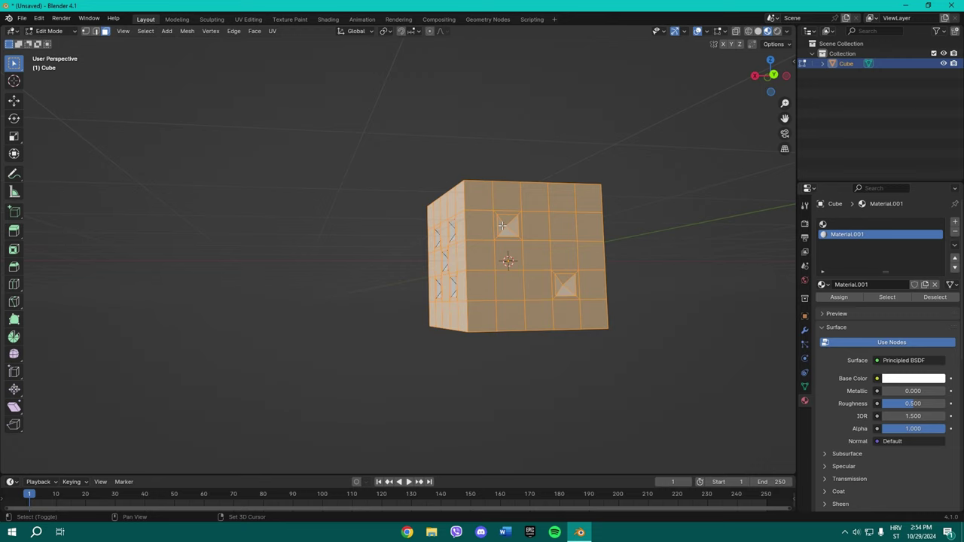
shift+click(509, 224)
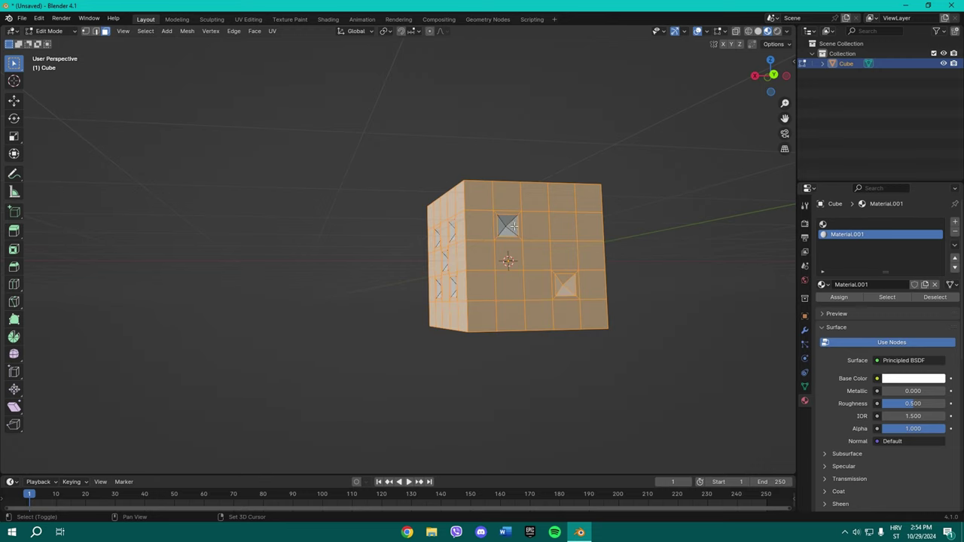
shift+click(560, 286)
middle_drag(560, 286, 483, 289)
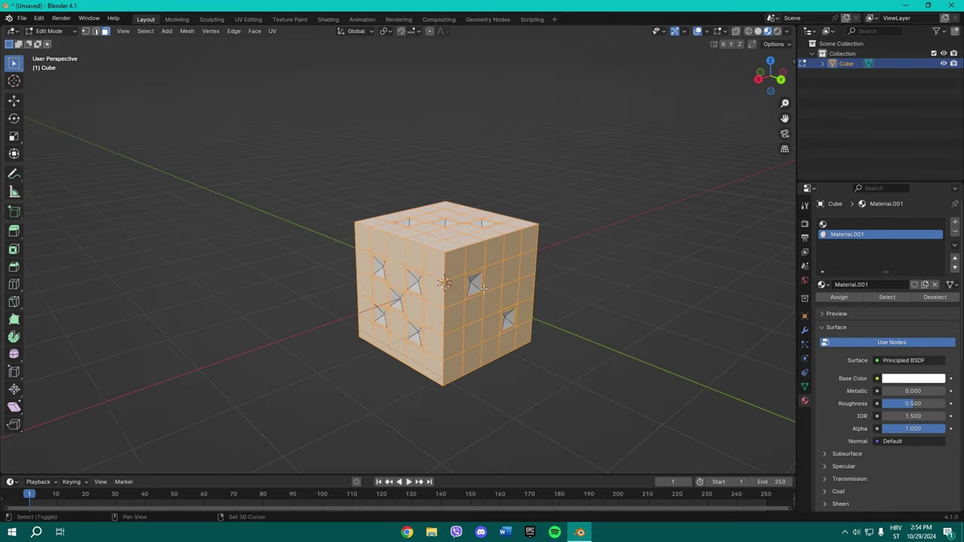
Add a third slot with a new Material.002 and make its base colour blue.
click(954, 223)
click(882, 286)
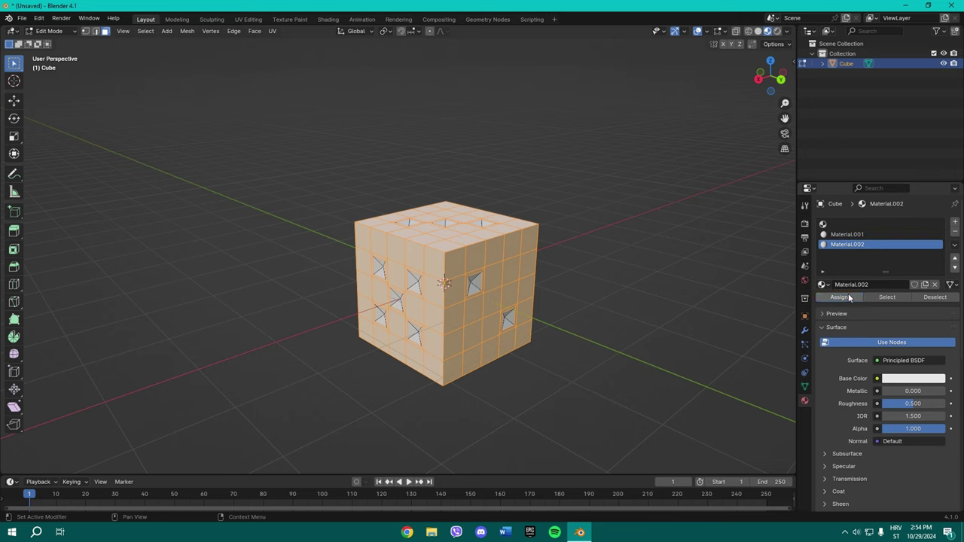
click(898, 379)
drag(902, 259, 925, 243)
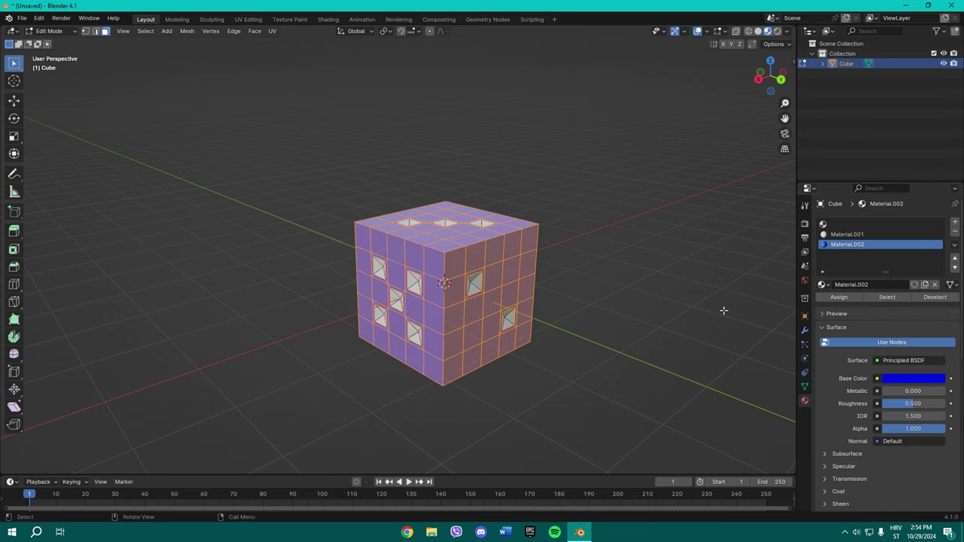
In Object Mode, set Material.002's Metallic to 1 and show the modifier settings.
key(Tab)
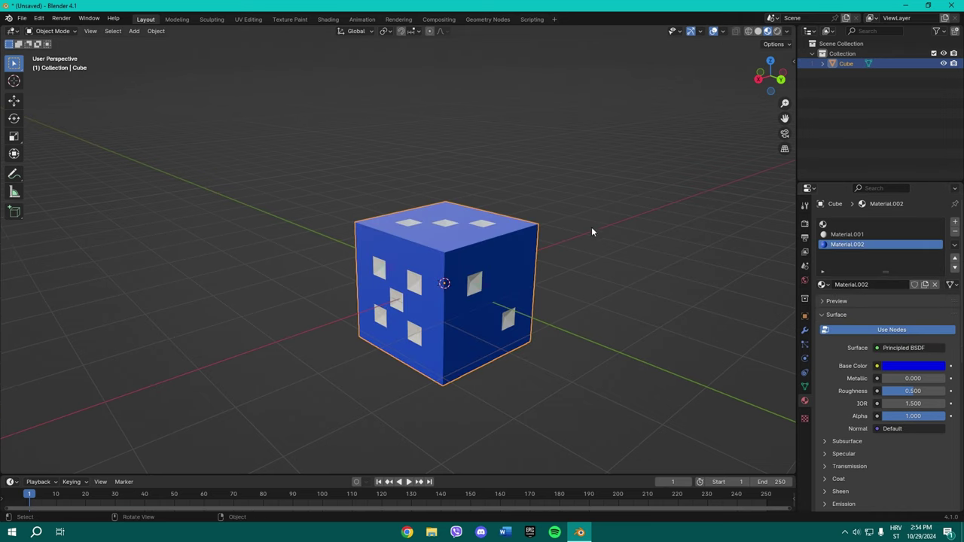
click(913, 379)
text(1)
key(Return)
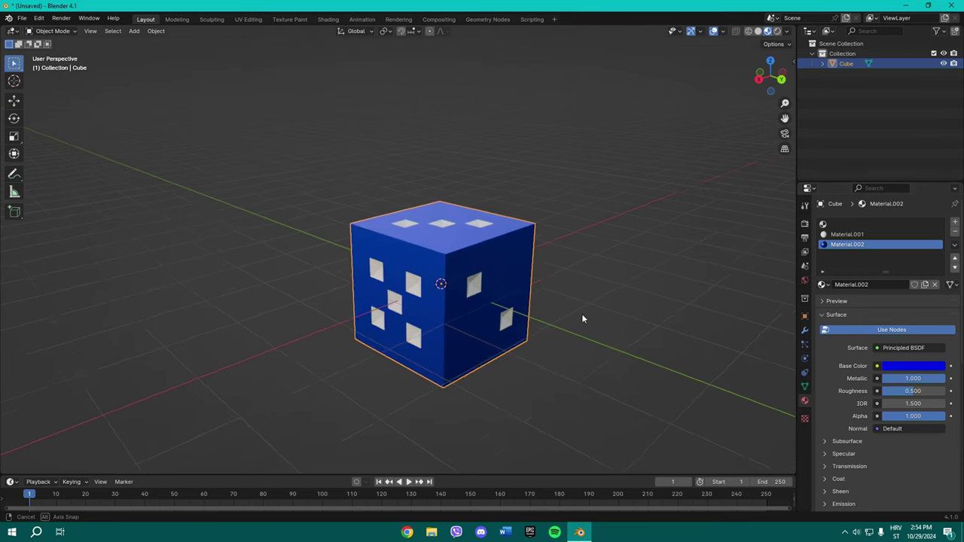
mouse_move(581, 313)
middle_down()
mouse_move(515, 343)
mouse_move(440, 271)
mouse_move(482, 305)
mouse_move(389, 282)
middle_up()
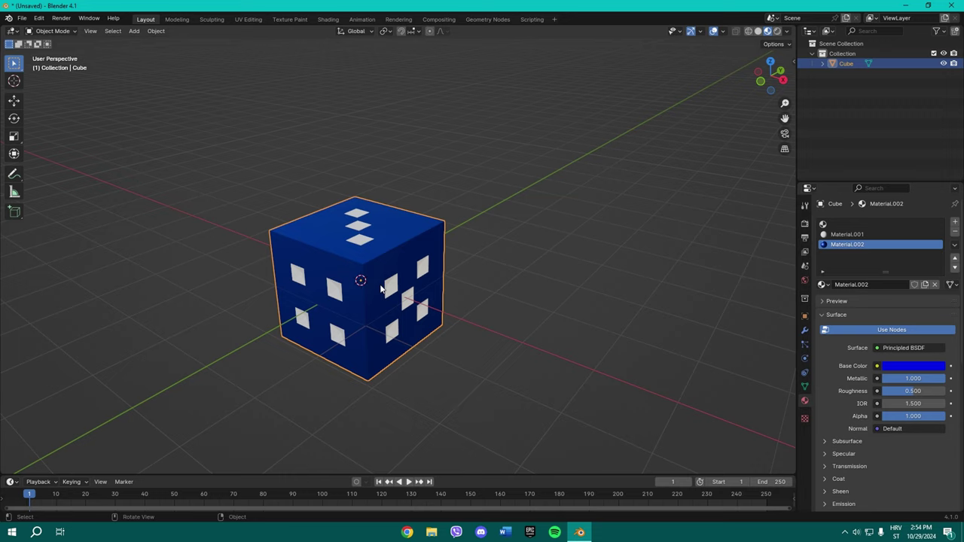
click(806, 333)
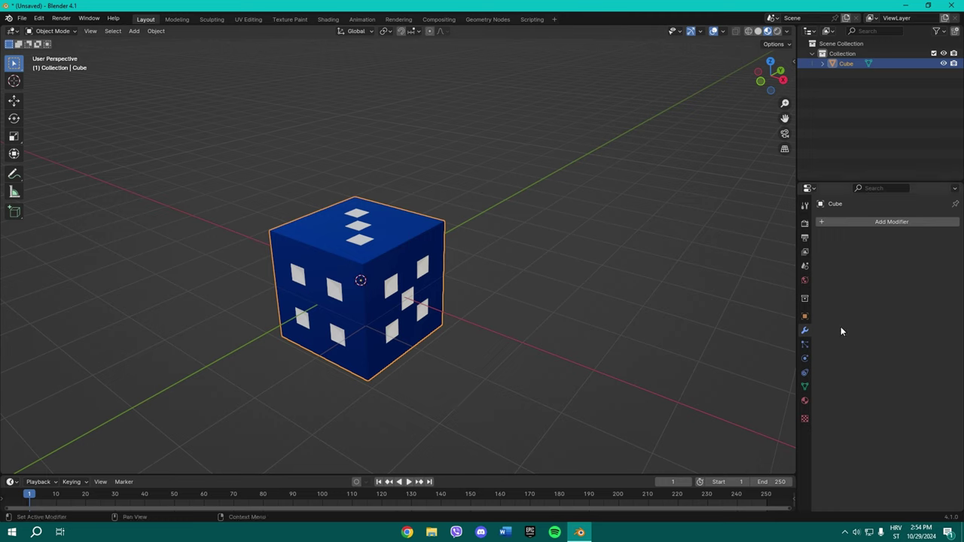
Add a Subdivision Surface modifier with Levels Viewport 4 and Render 4.
click(886, 223)
mouse_move(843, 224)
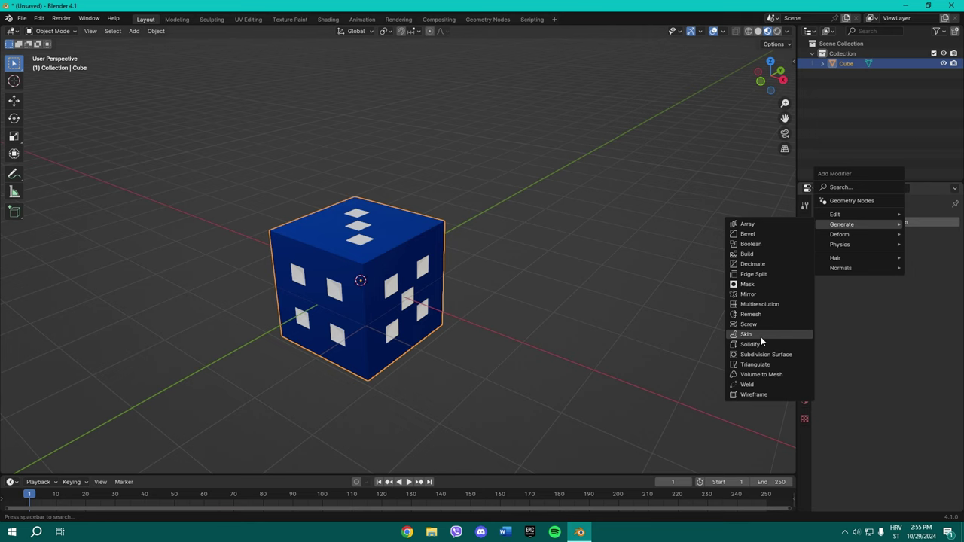
click(758, 360)
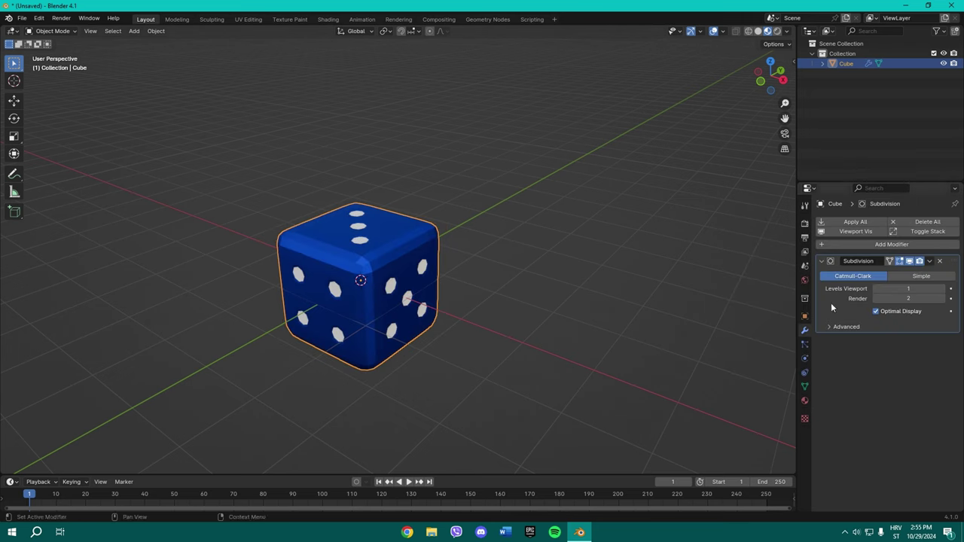
click(889, 288)
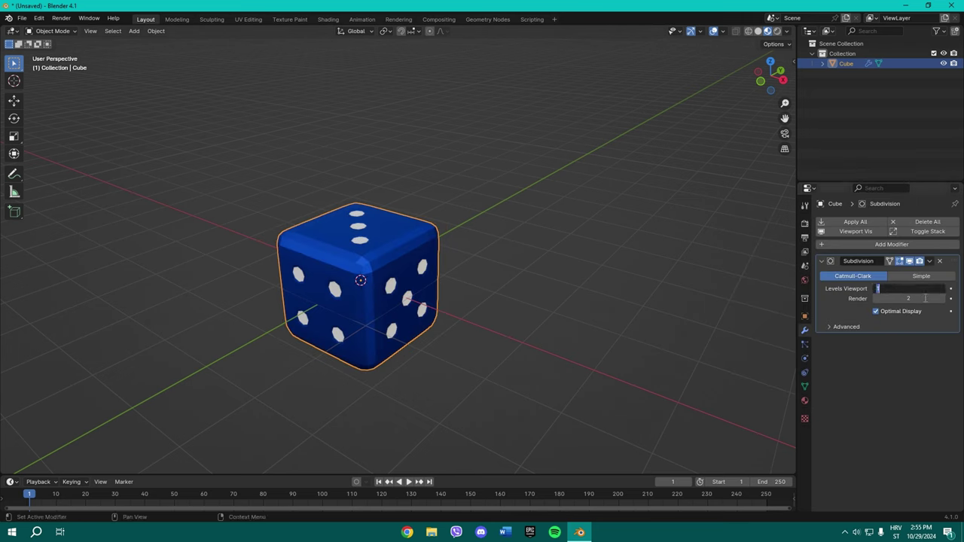
text(4)
key(Return)
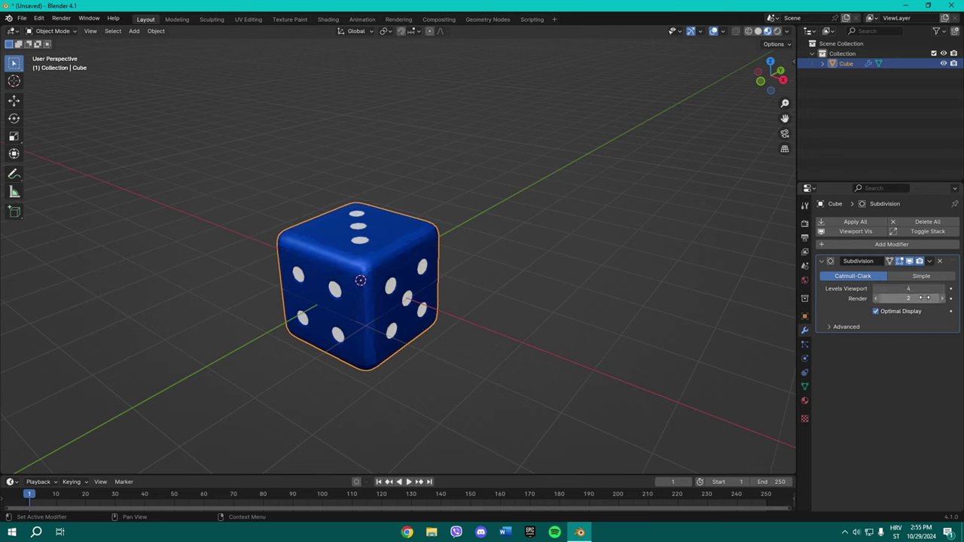
click(925, 298)
text(4)
key(Return)
Apply the Subdivision Surface modifier, then deselect the die and zoom out to review it.
click(853, 221)
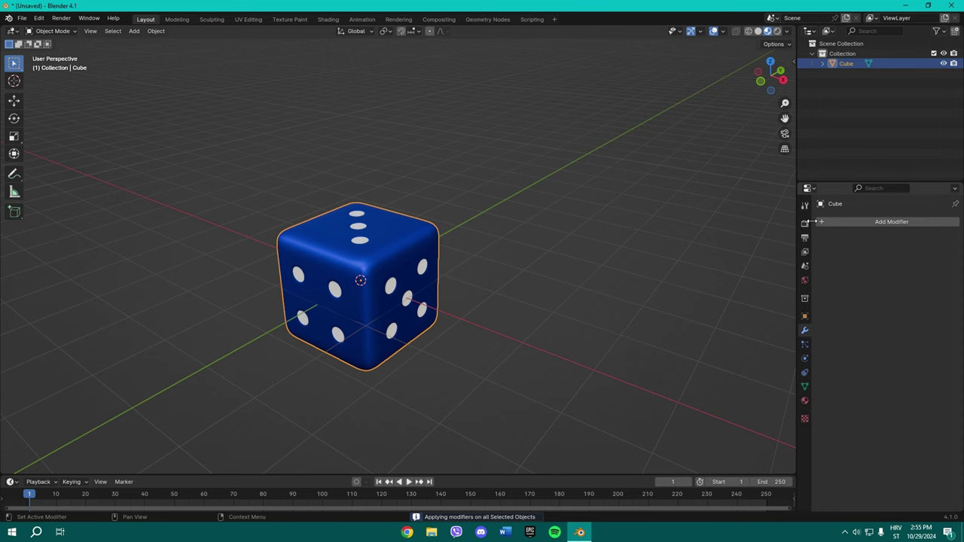
mouse_move(610, 261)
middle_down()
mouse_move(327, 252)
mouse_move(308, 178)
mouse_move(491, 280)
mouse_move(618, 263)
mouse_move(378, 257)
mouse_move(445, 285)
middle_up()
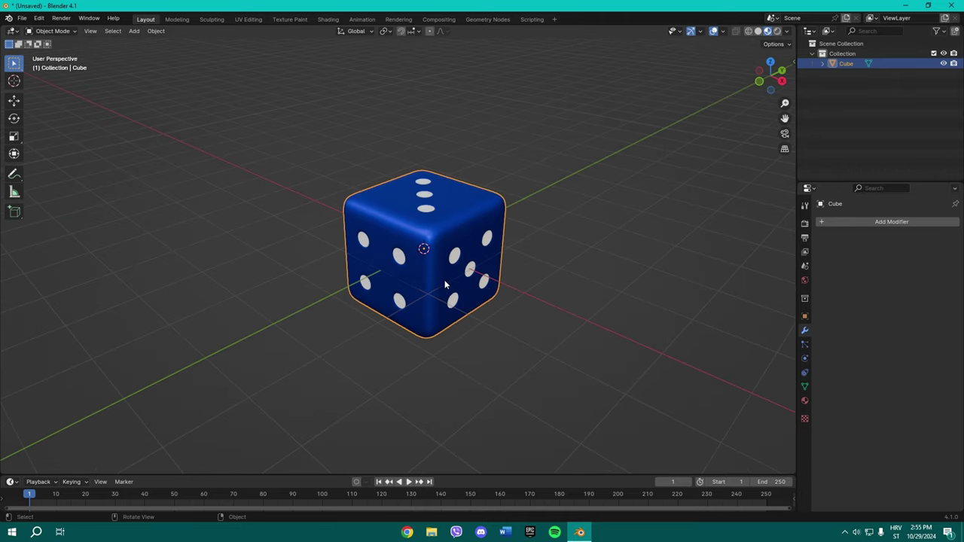
click(692, 303)
scroll(678, 304, down, 3)
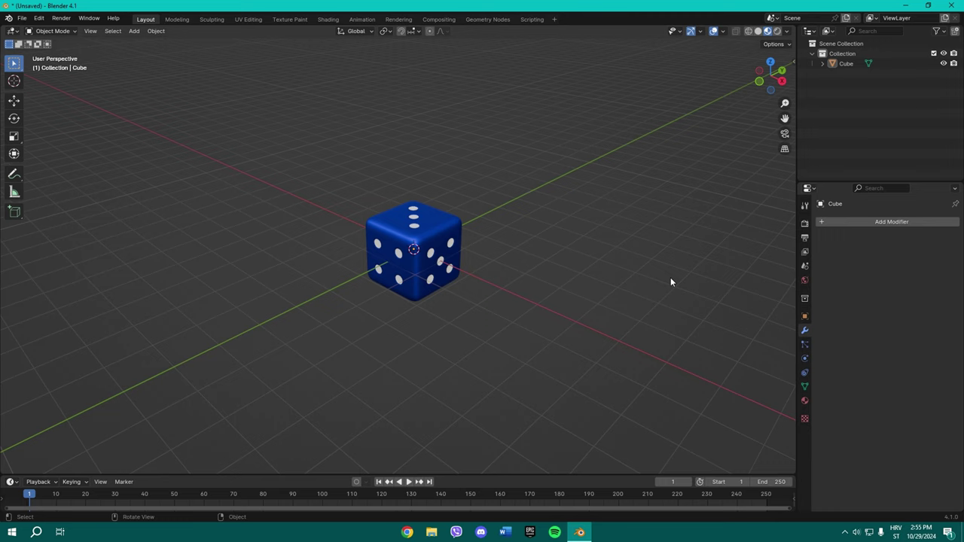